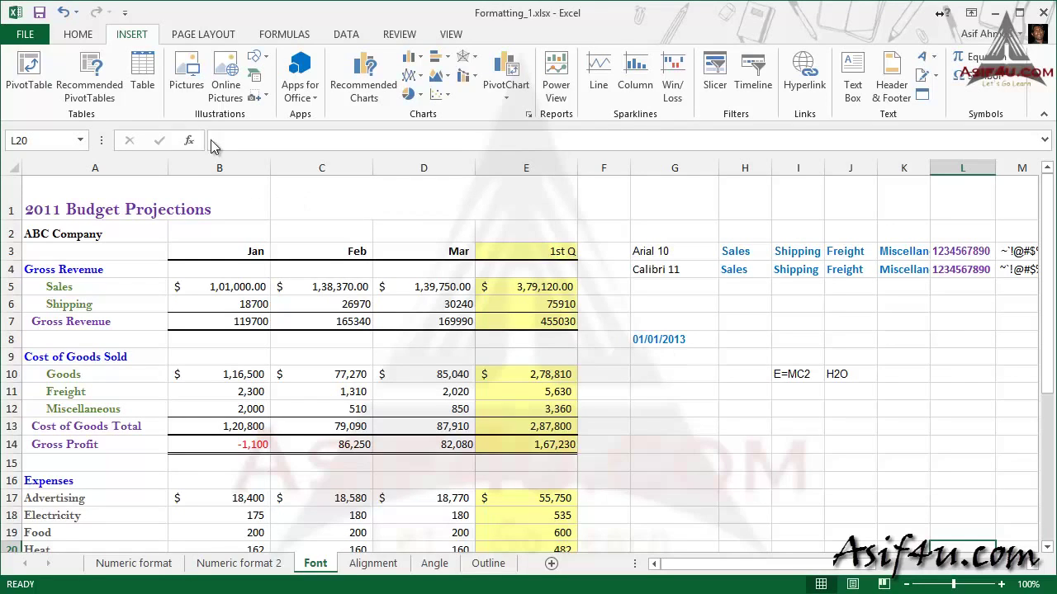
Insert the picture 'Nike white logo.png' into the Font sheet of Formatting_1.xlsx.
{"action": "left_click", "coordinate": [187, 70]}
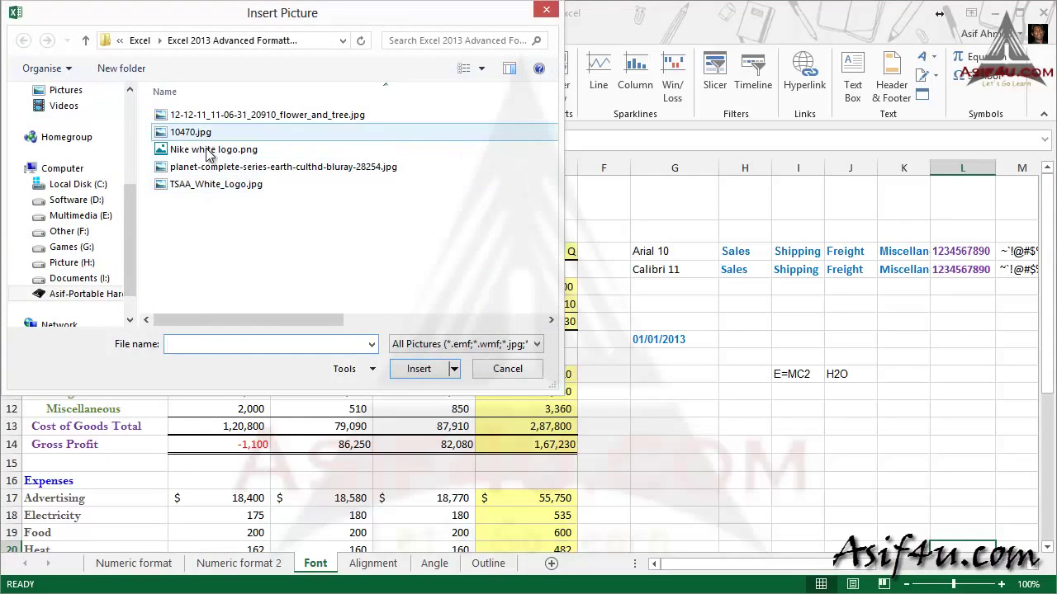
{"action": "left_click", "coordinate": [208, 152]}
{"action": "left_click", "coordinate": [419, 369]}
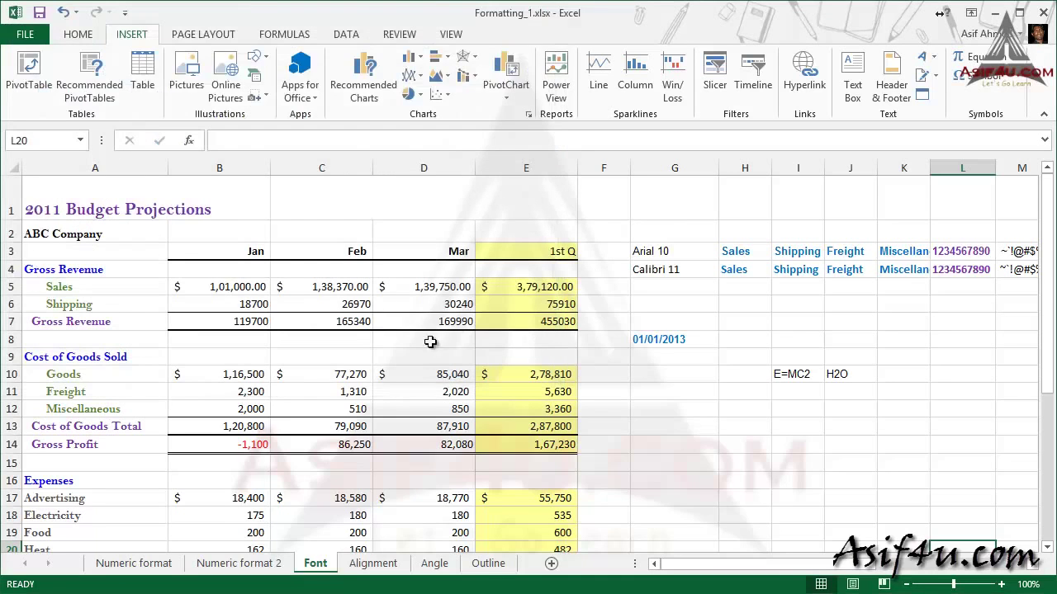
{"action": "scroll", "coordinate": [720, 403], "scroll_direction": "down", "scroll_amount": 2}
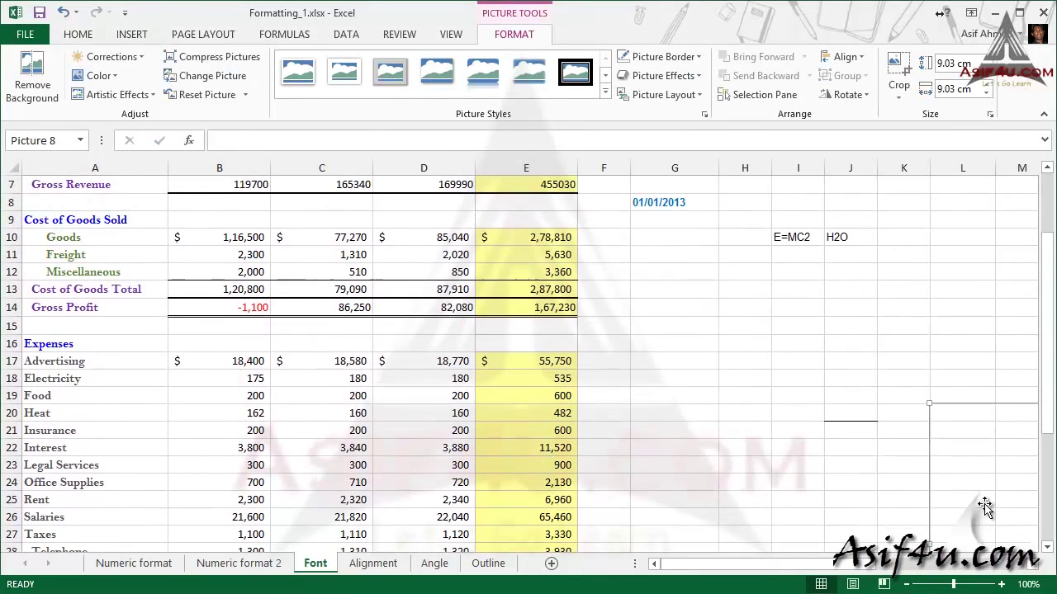
Move the Nike picture beside the table near column G and shrink it to 3.89 cm square.
{"action": "left_click_drag", "start_coordinate": [983, 505], "coordinate": [409, 313]}
{"action": "scroll", "coordinate": [409, 313], "scroll_direction": "up", "scroll_amount": 2}
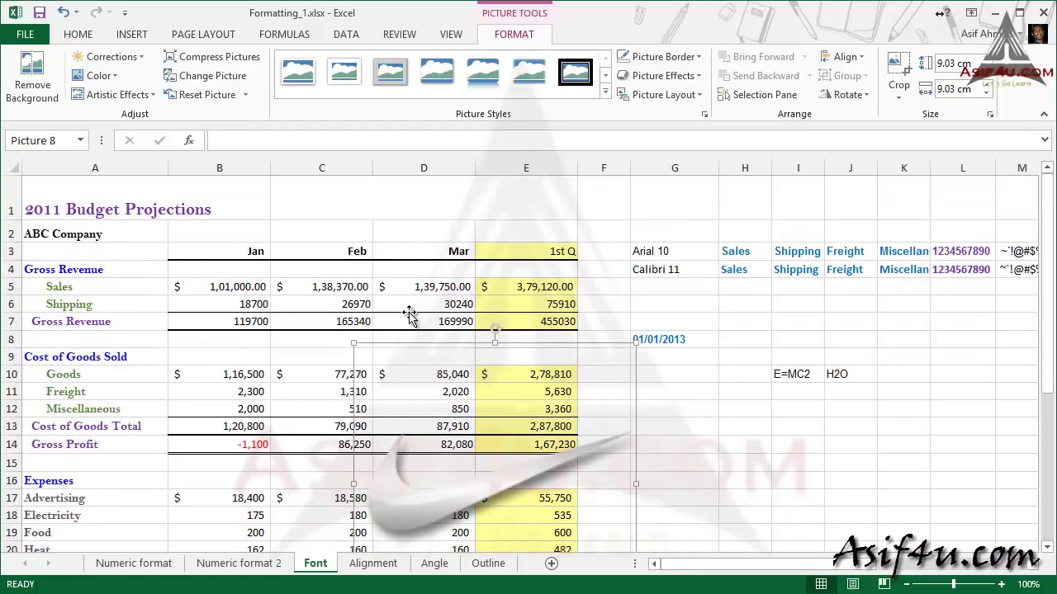
{"action": "scroll", "coordinate": [512, 404], "scroll_direction": "down", "scroll_amount": 2}
{"action": "left_click_drag", "start_coordinate": [484, 368], "coordinate": [739, 402]}
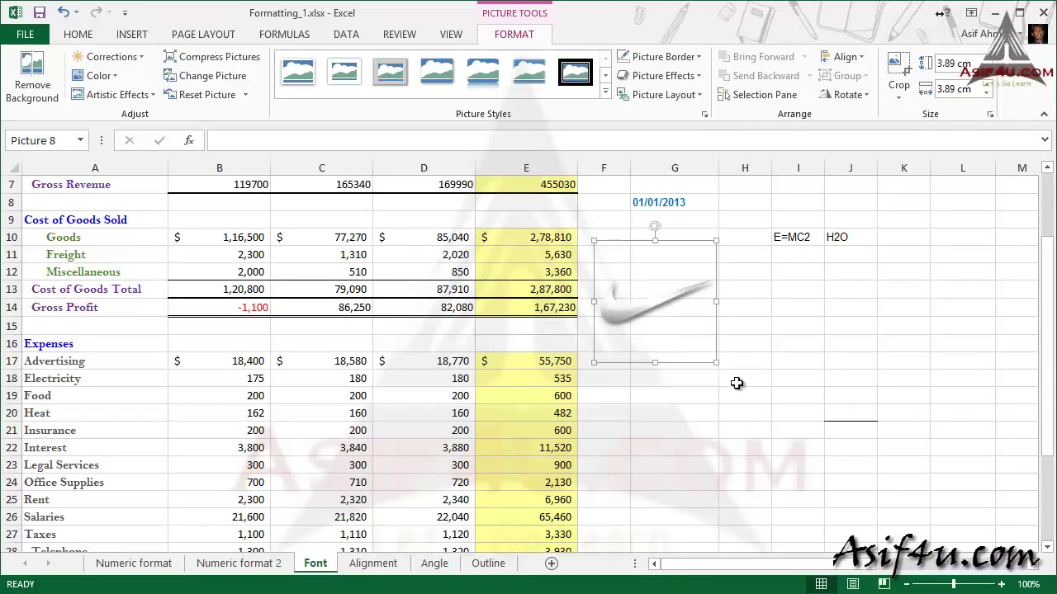
{"action": "mouse_move", "coordinate": [744, 383]}
{"action": "left_mouse_down"}
{"action": "mouse_move", "coordinate": [700, 329]}
{"action": "mouse_move", "coordinate": [780, 368]}
{"action": "mouse_move", "coordinate": [745, 368]}
{"action": "left_mouse_up"}
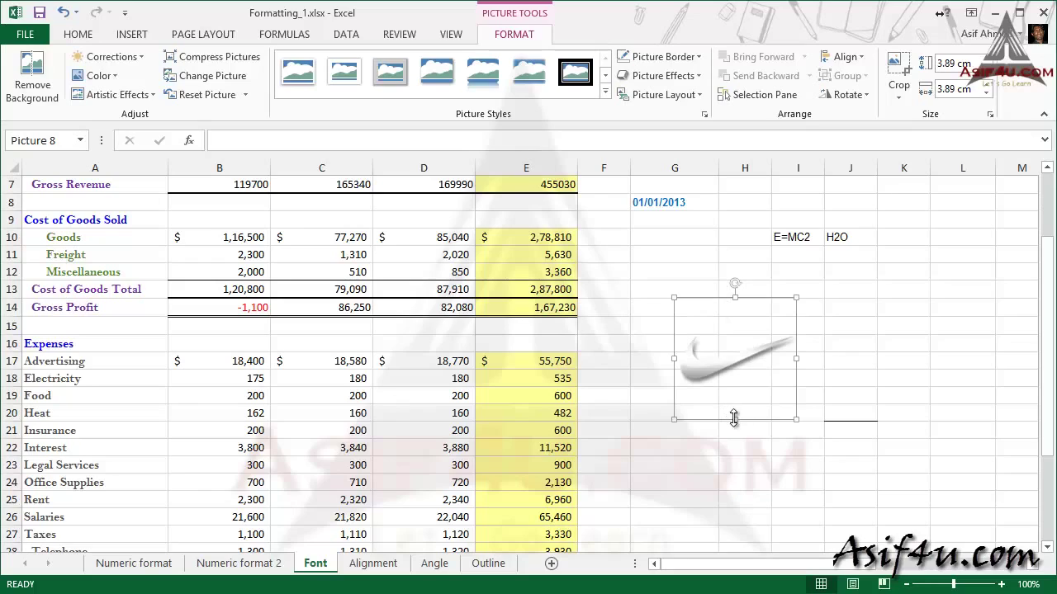
{"action": "left_click_drag", "start_coordinate": [733, 417], "coordinate": [734, 398]}
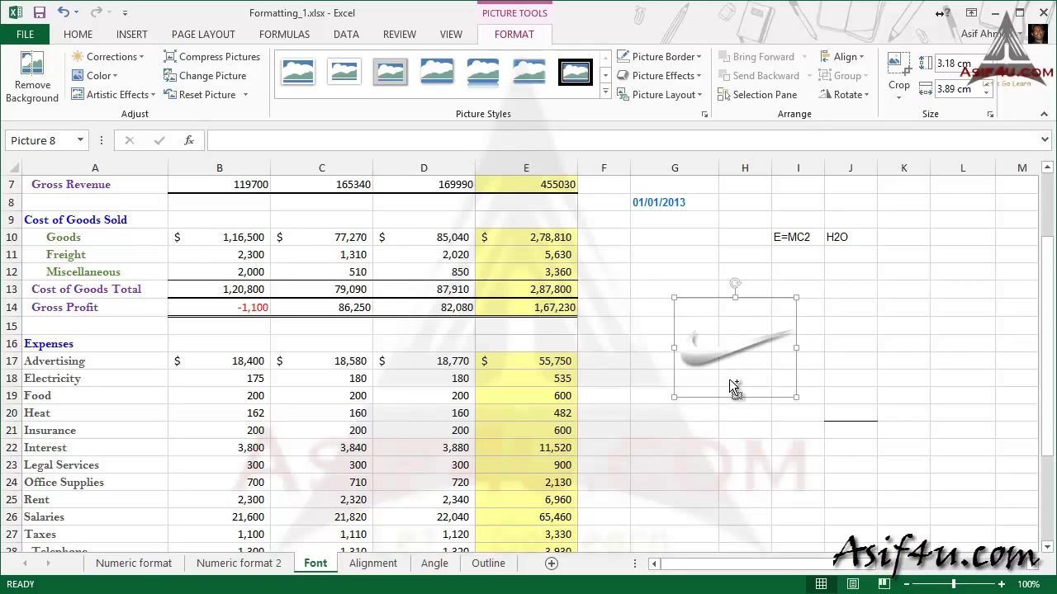
{"action": "key", "text": "ctrl+z"}
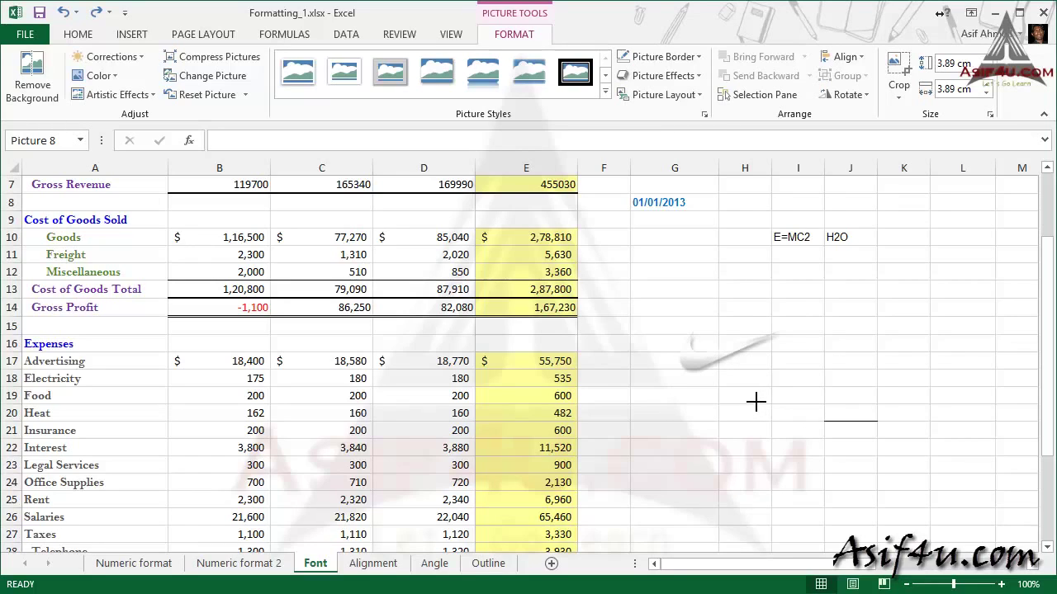
Drag the swoosh picture's side and bottom handles until it measures 3.39 cm by 4.52 cm.
{"action": "left_click_drag", "start_coordinate": [756, 402], "coordinate": [755, 396]}
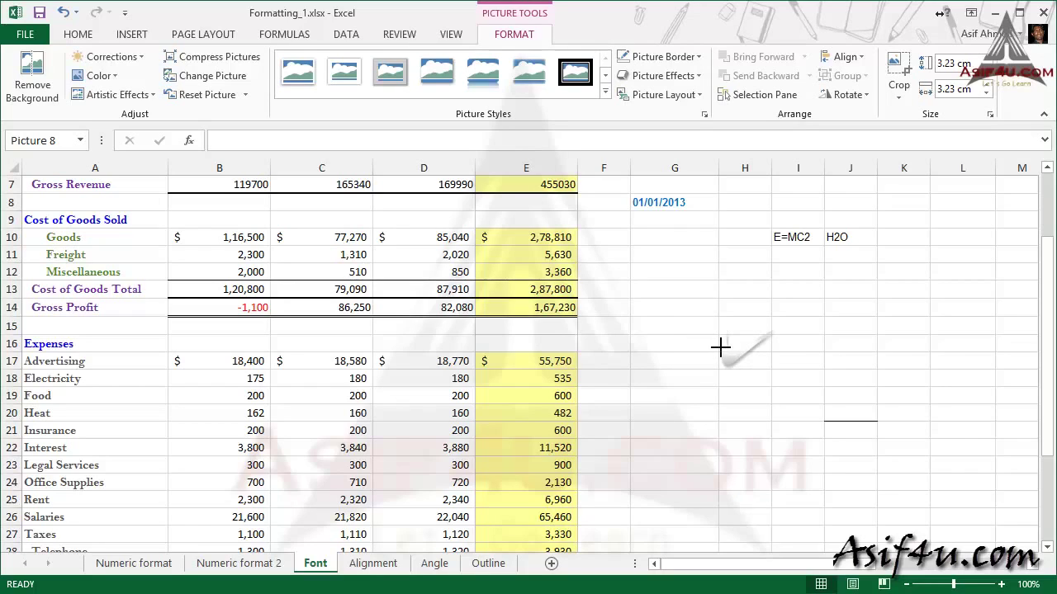
{"action": "left_click_drag", "start_coordinate": [702, 353], "coordinate": [631, 363]}
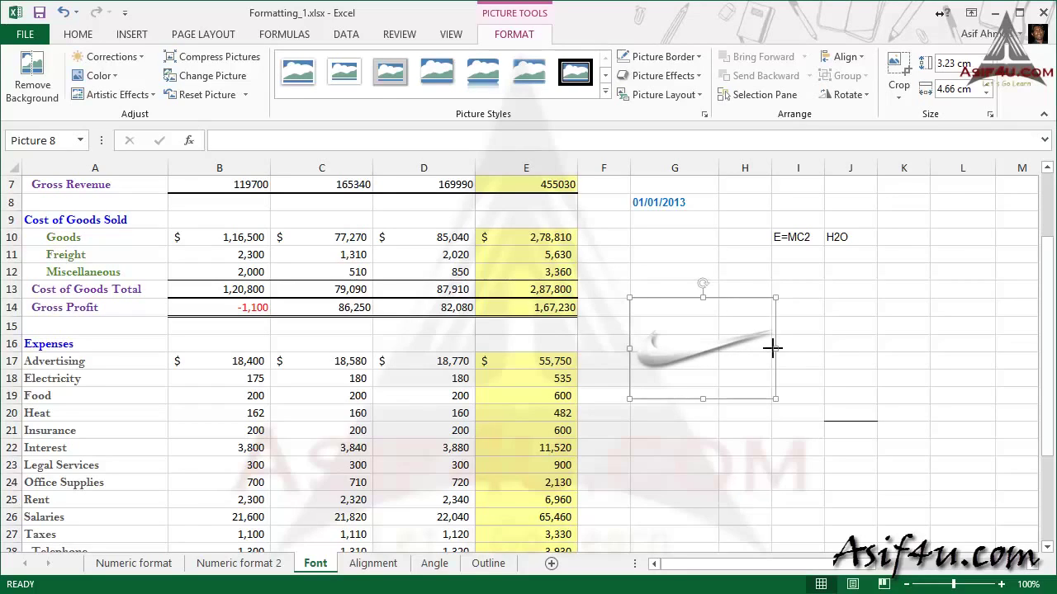
{"action": "mouse_move", "coordinate": [772, 348]}
{"action": "left_mouse_down"}
{"action": "mouse_move", "coordinate": [744, 356]}
{"action": "mouse_move", "coordinate": [762, 354]}
{"action": "left_mouse_up"}
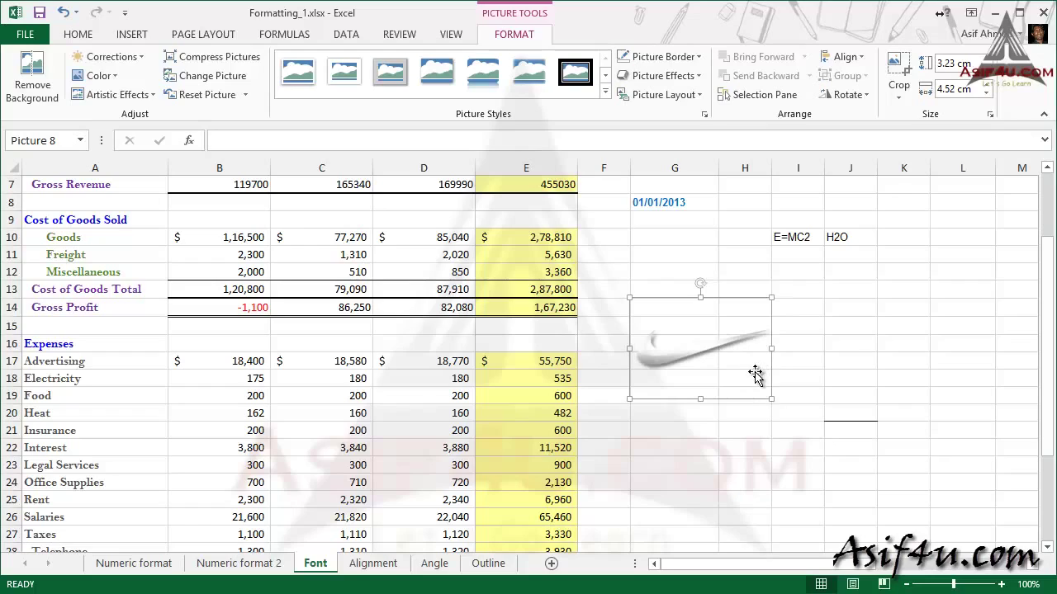
{"action": "left_click_drag", "start_coordinate": [701, 399], "coordinate": [702, 403]}
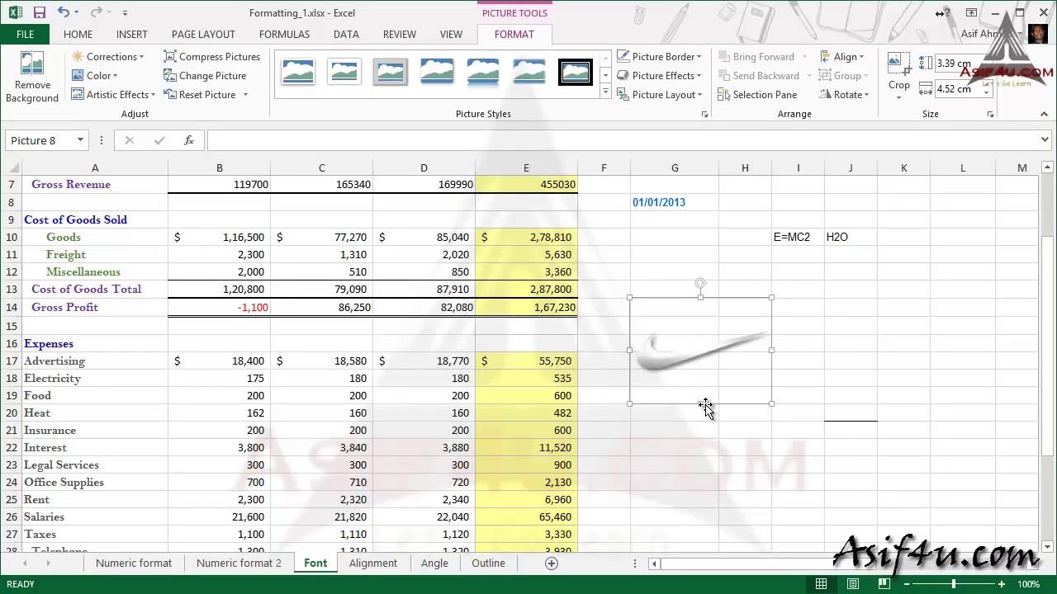
{"action": "left_click", "coordinate": [799, 364]}
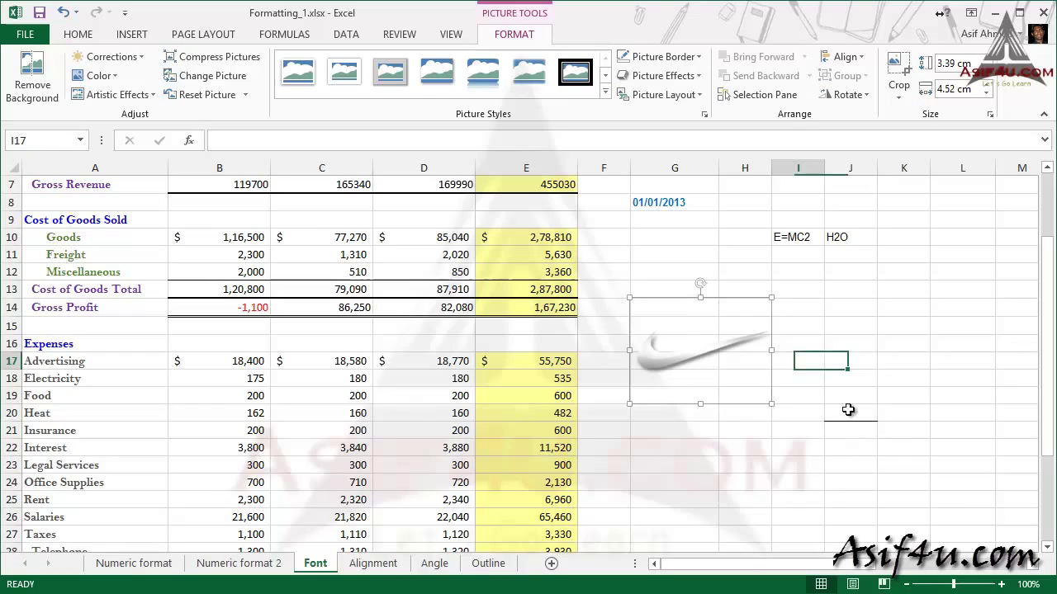
Apply a 1/4 pt black Picture Border to the swoosh picture.
{"action": "left_click", "coordinate": [727, 351]}
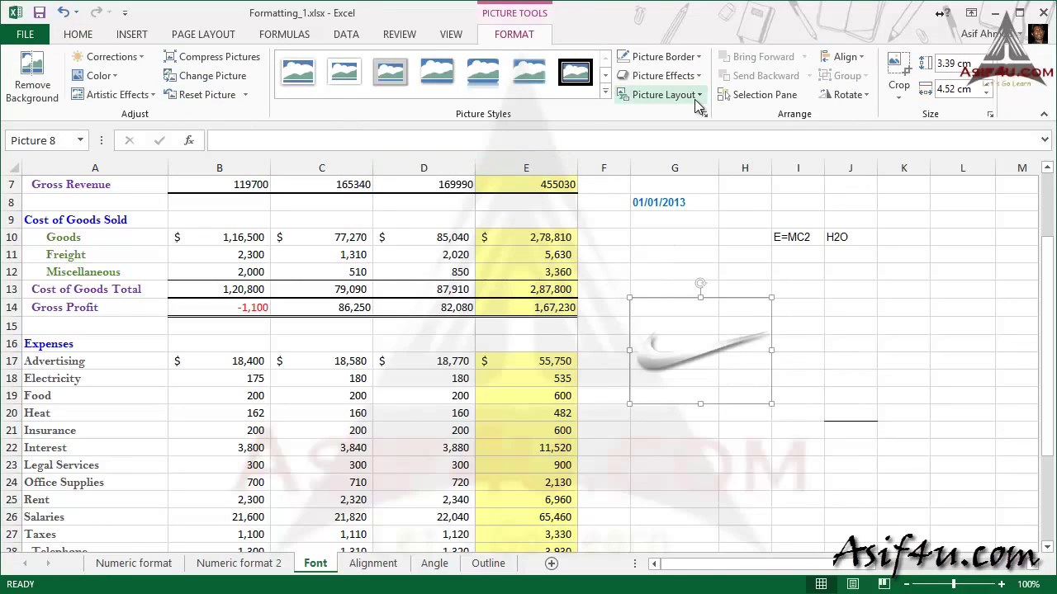
{"action": "left_click", "coordinate": [700, 57]}
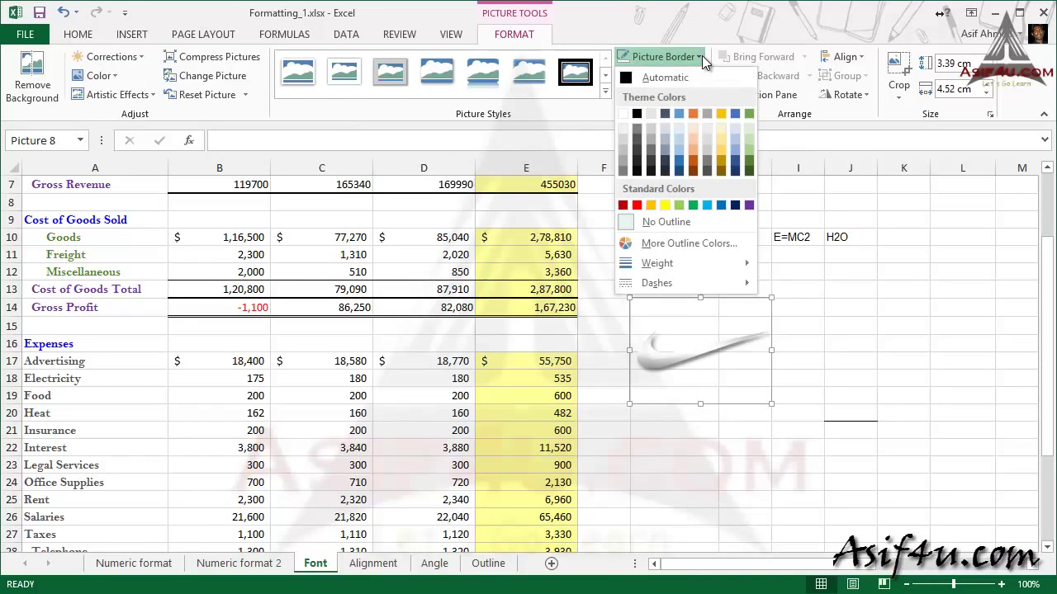
{"action": "mouse_move", "coordinate": [657, 263]}
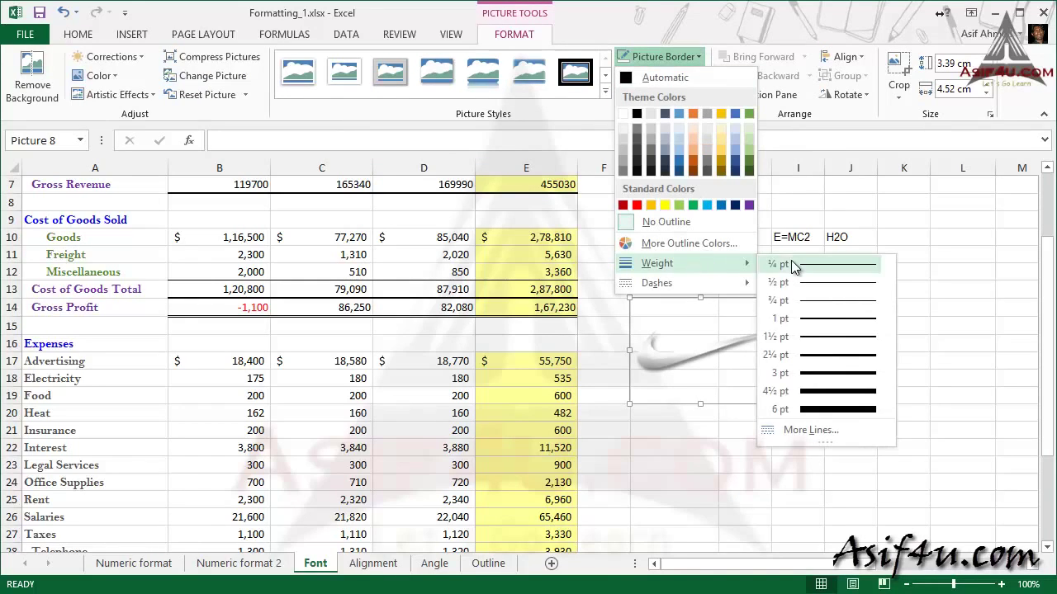
{"action": "left_click", "coordinate": [791, 260]}
{"action": "left_click", "coordinate": [850, 361]}
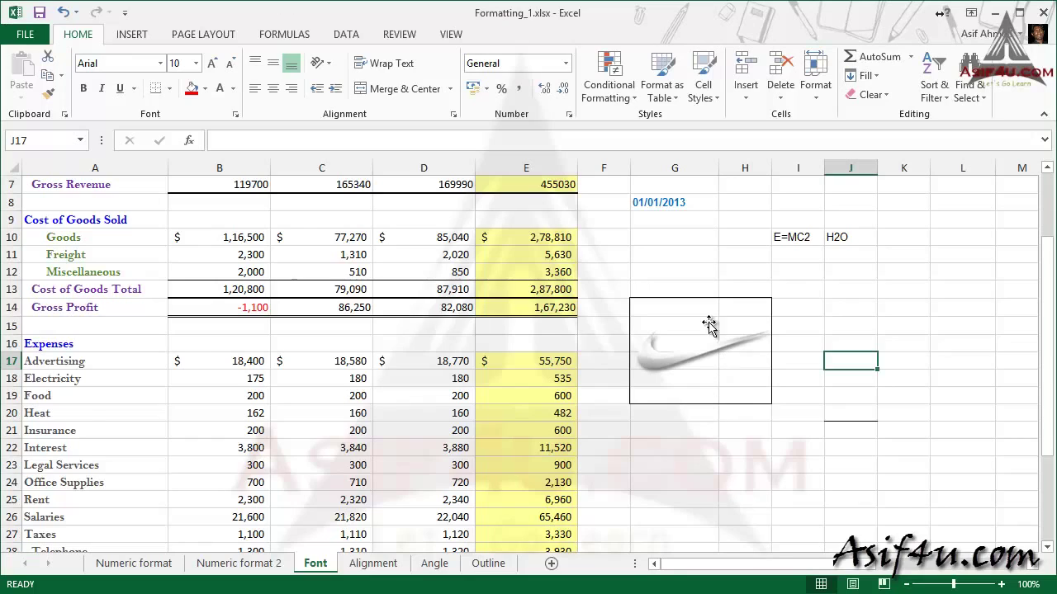
Nudge the bordered picture and resize it to 3.36 cm by 4.52 cm beside rows 15–20.
{"action": "mouse_move", "coordinate": [696, 347]}
{"action": "left_mouse_down"}
{"action": "mouse_move", "coordinate": [716, 346]}
{"action": "mouse_move", "coordinate": [726, 369]}
{"action": "mouse_move", "coordinate": [641, 385]}
{"action": "left_mouse_up"}
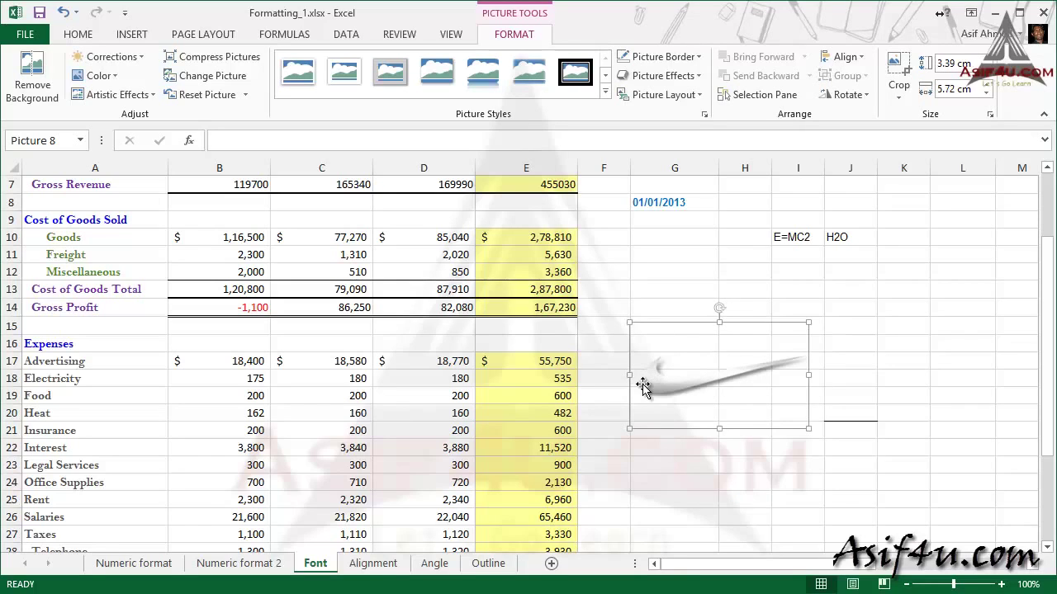
{"action": "mouse_move", "coordinate": [811, 378]}
{"action": "left_mouse_down"}
{"action": "mouse_move", "coordinate": [749, 384]}
{"action": "mouse_move", "coordinate": [771, 384]}
{"action": "left_mouse_up"}
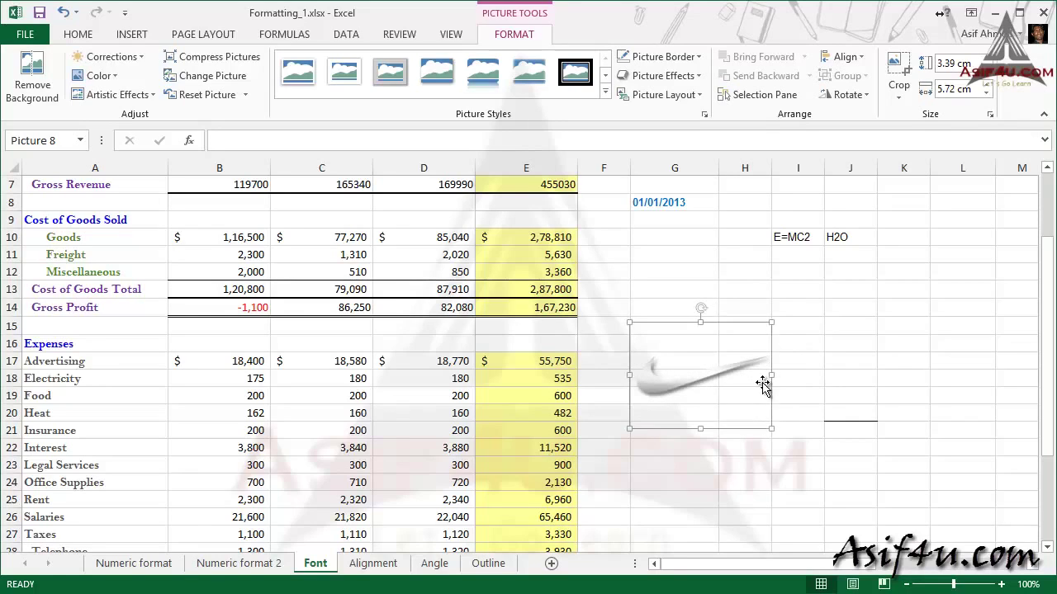
{"action": "left_click_drag", "start_coordinate": [699, 428], "coordinate": [700, 421]}
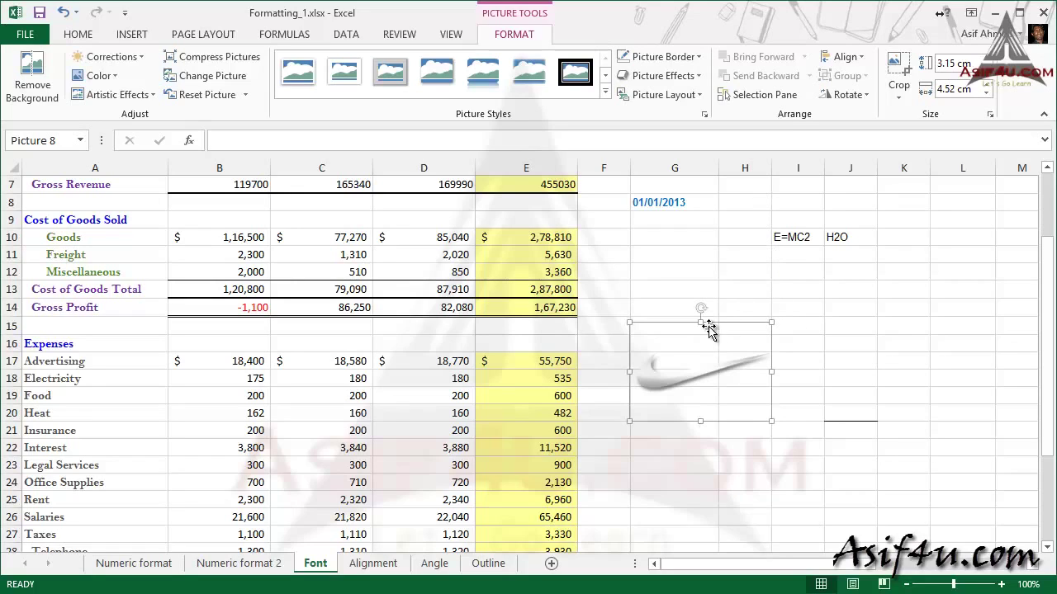
{"action": "left_click_drag", "start_coordinate": [701, 324], "coordinate": [695, 319]}
{"action": "left_click", "coordinate": [850, 378]}
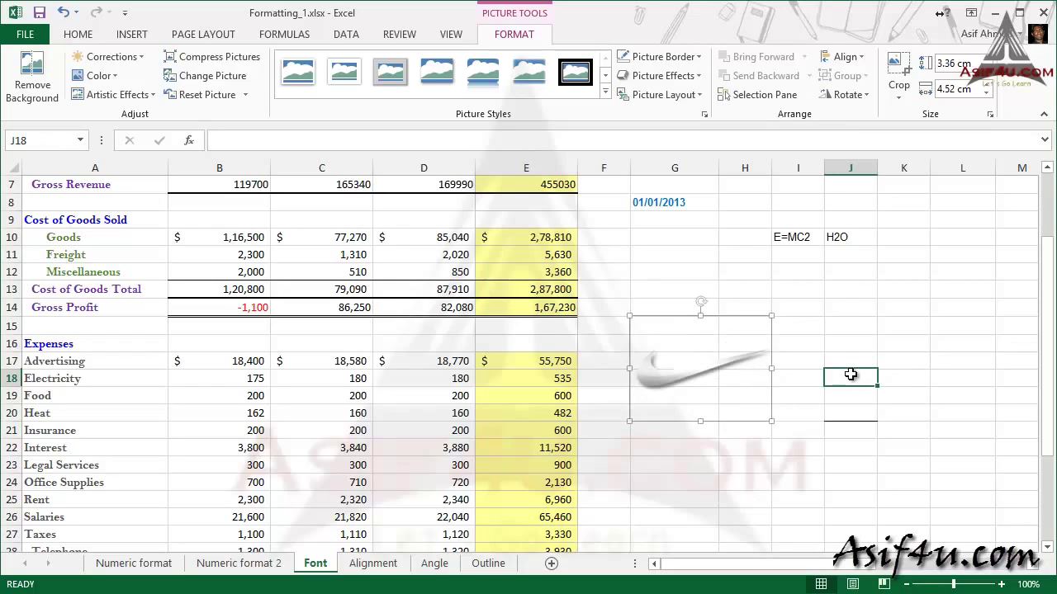
{"action": "left_click", "coordinate": [858, 298]}
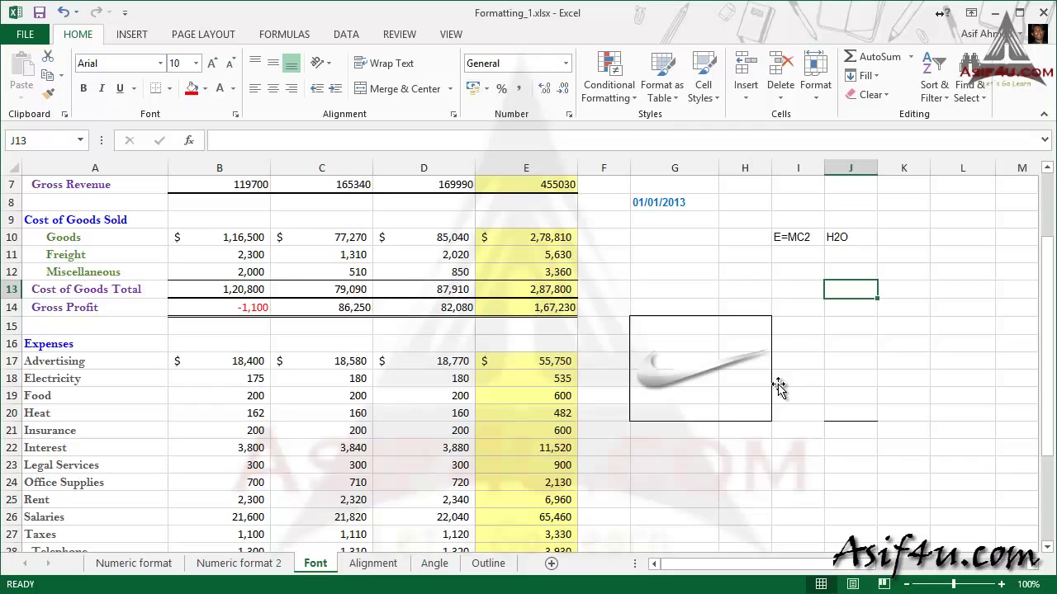
Reselect the picture to check its Format settings, then deselect to review the placement.
{"action": "left_click", "coordinate": [701, 401]}
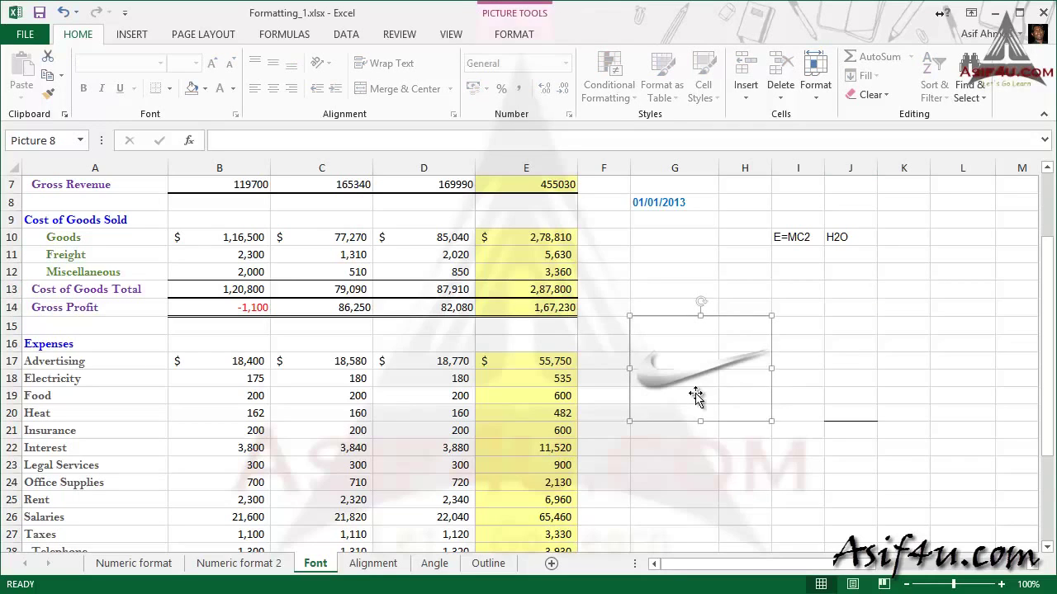
{"action": "left_click", "coordinate": [525, 35]}
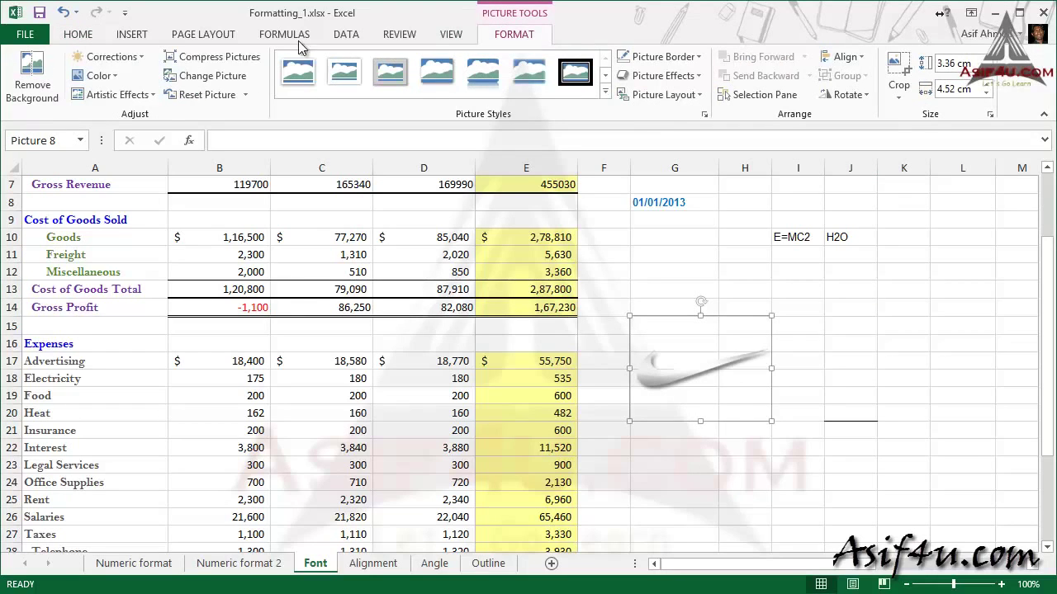
{"action": "left_click", "coordinate": [850, 344]}
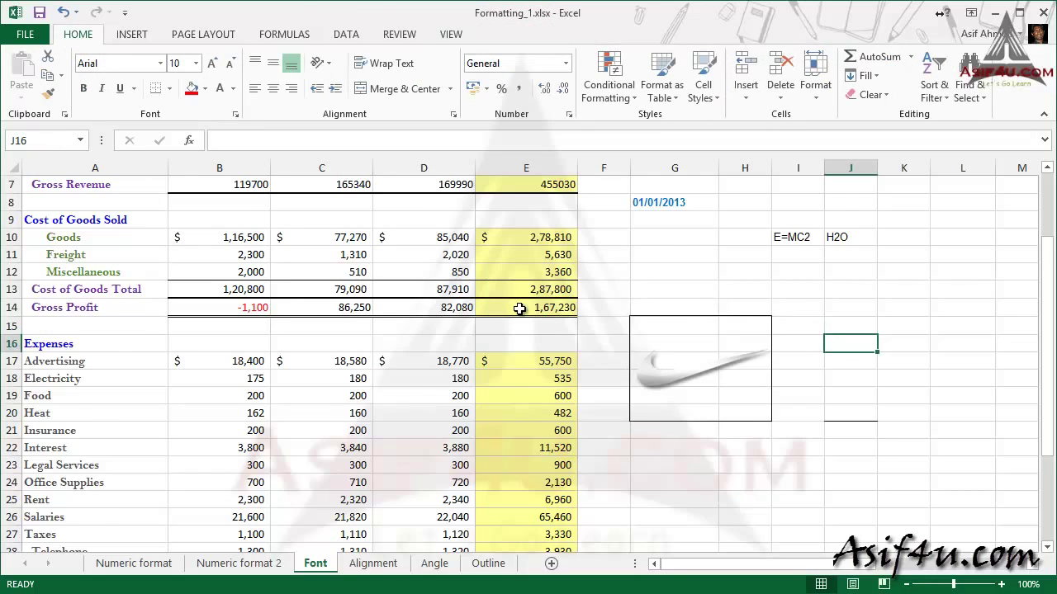
{"action": "scroll", "coordinate": [323, 347], "scroll_direction": "up", "scroll_amount": 1}
{"action": "scroll", "coordinate": [240, 293], "scroll_direction": "up", "scroll_amount": 1}
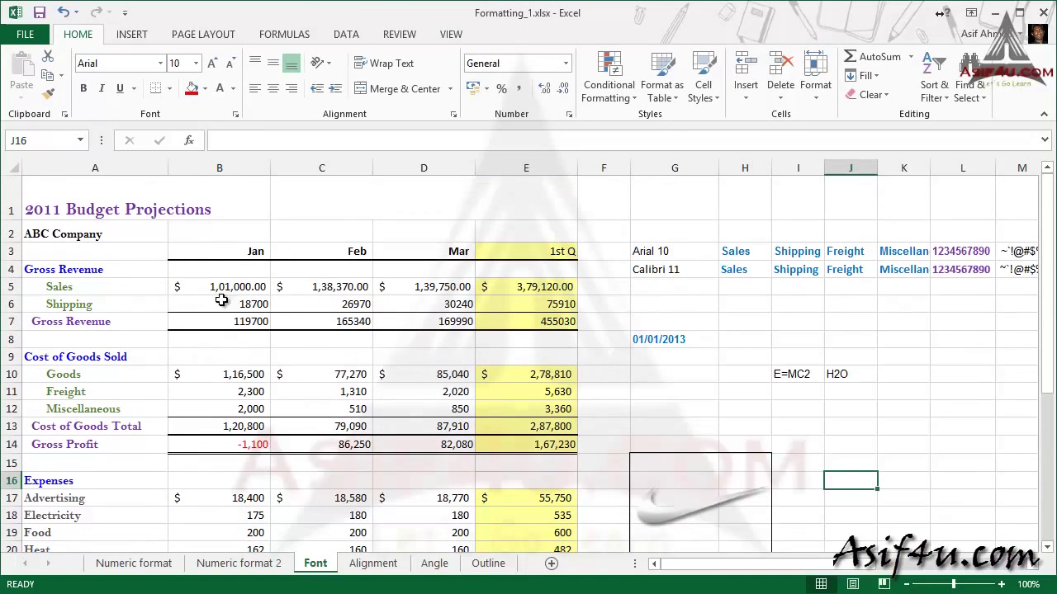
Chart B3:D7 as a clustered column chart with Alt+F1 and place it over columns F–L.
{"action": "left_click", "coordinate": [186, 253]}
{"action": "left_click_drag", "start_coordinate": [372, 272], "coordinate": [460, 322]}
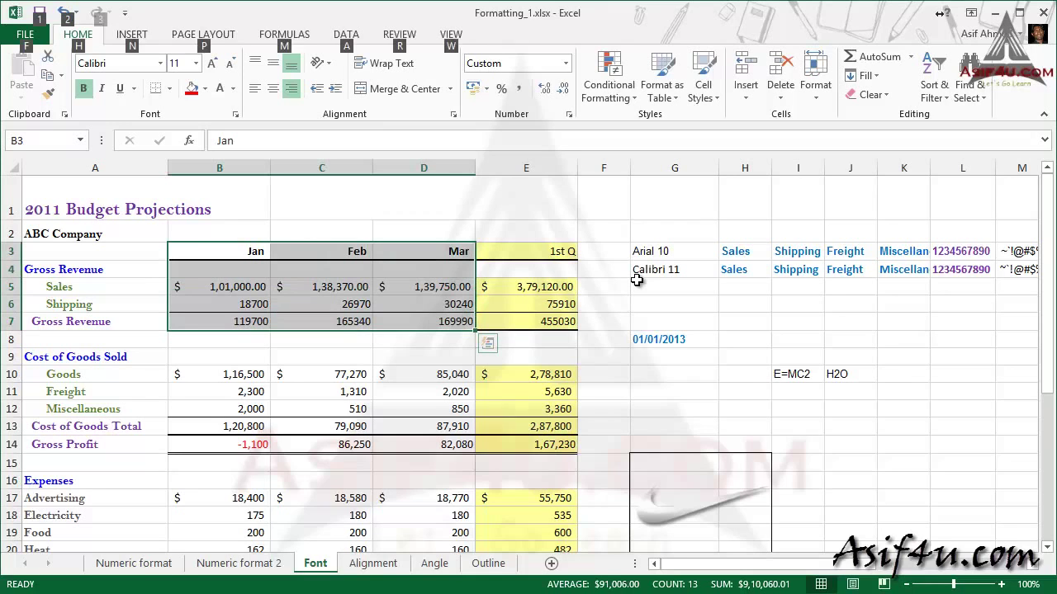
{"action": "key", "text": "alt+F1"}
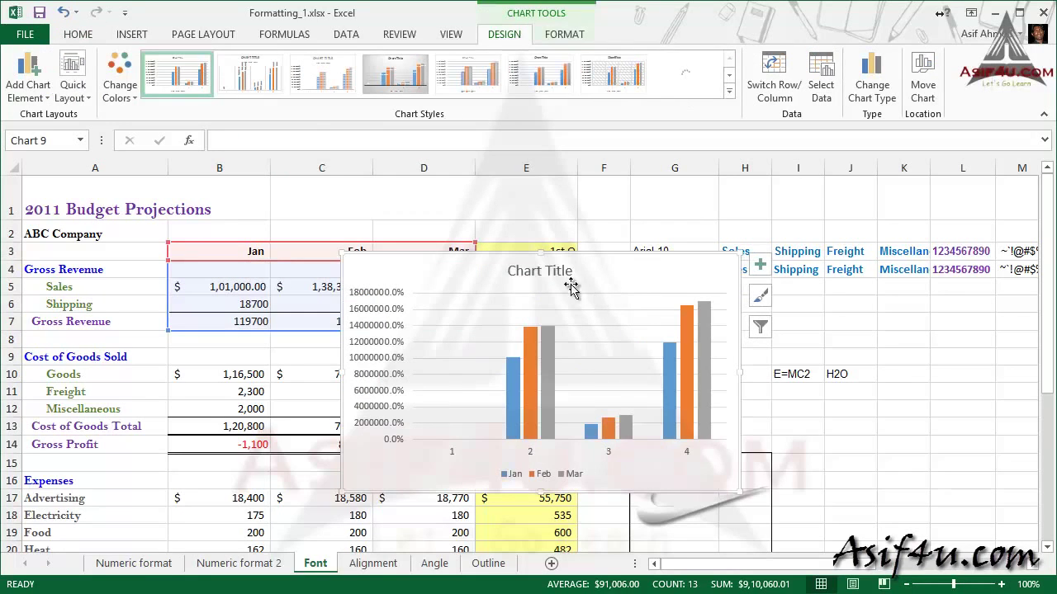
{"action": "left_click_drag", "start_coordinate": [615, 269], "coordinate": [846, 227]}
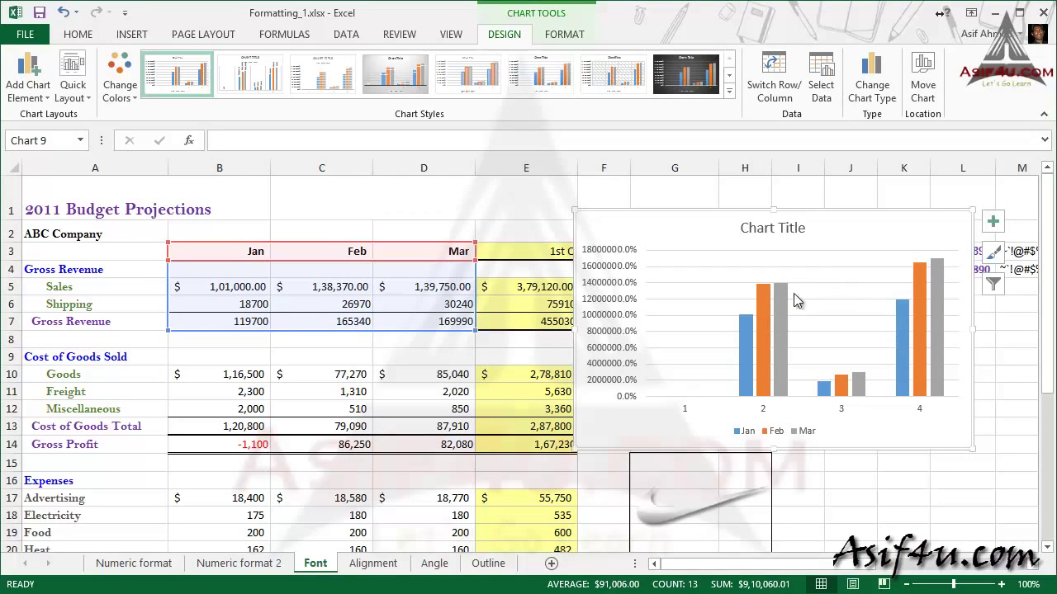
Copy the chart and select an empty cell below the table.
{"action": "right_click", "coordinate": [662, 240]}
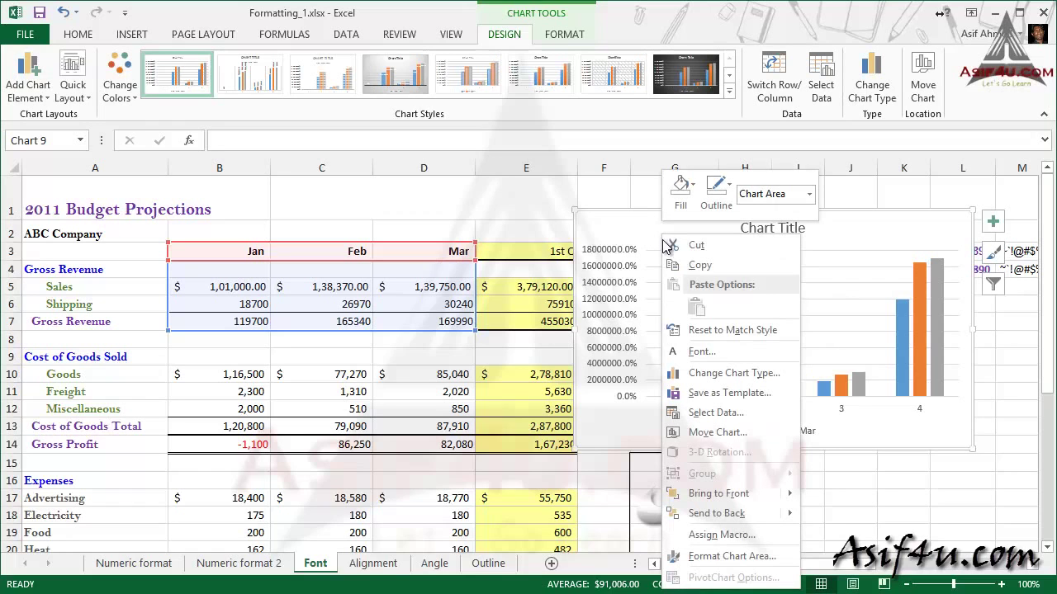
{"action": "left_click", "coordinate": [697, 272]}
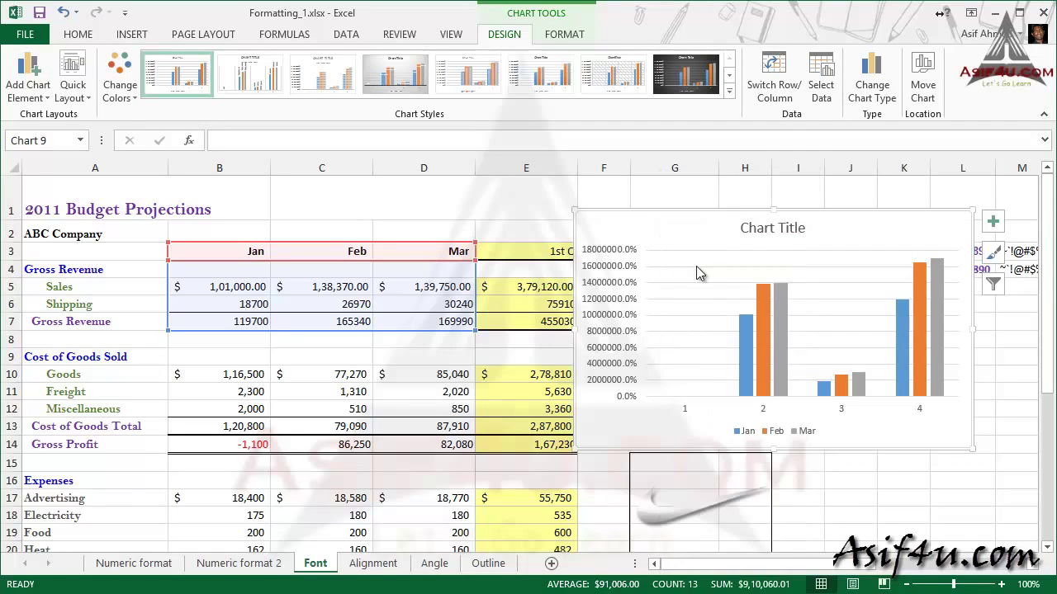
{"action": "scroll", "coordinate": [684, 322], "scroll_direction": "down", "scroll_amount": 4}
{"action": "scroll", "coordinate": [684, 322], "scroll_direction": "down", "scroll_amount": 4}
{"action": "scroll", "coordinate": [685, 322], "scroll_direction": "up", "scroll_amount": 5}
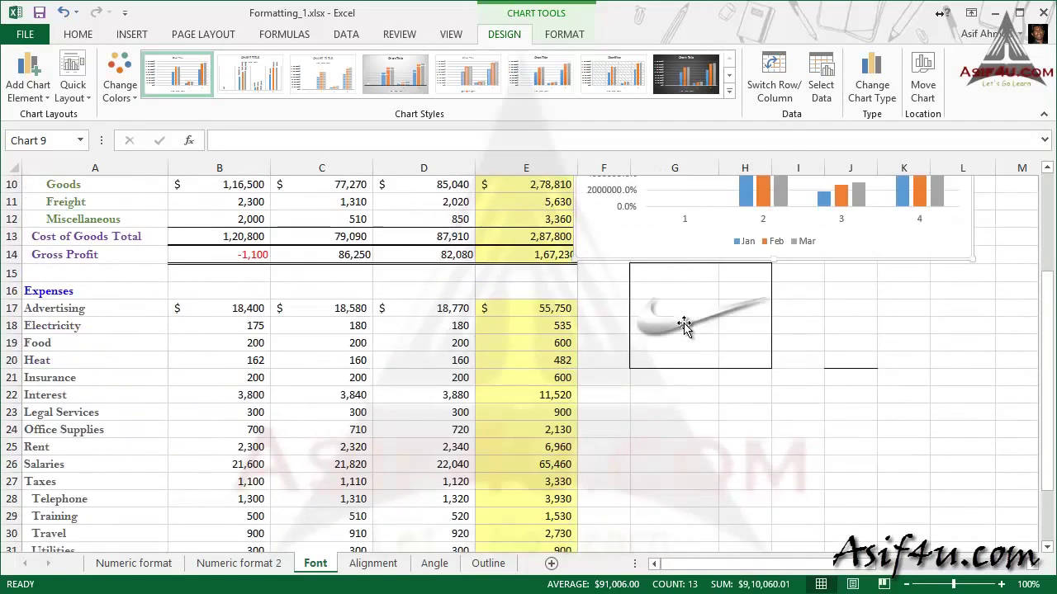
{"action": "scroll", "coordinate": [682, 323], "scroll_direction": "down", "scroll_amount": 4}
{"action": "scroll", "coordinate": [583, 323], "scroll_direction": "down", "scroll_amount": 5}
{"action": "left_click", "coordinate": [550, 317]}
Paste the chart as a picture at G41 and drag it up beside the Expenses rows.
{"action": "left_click", "coordinate": [640, 305]}
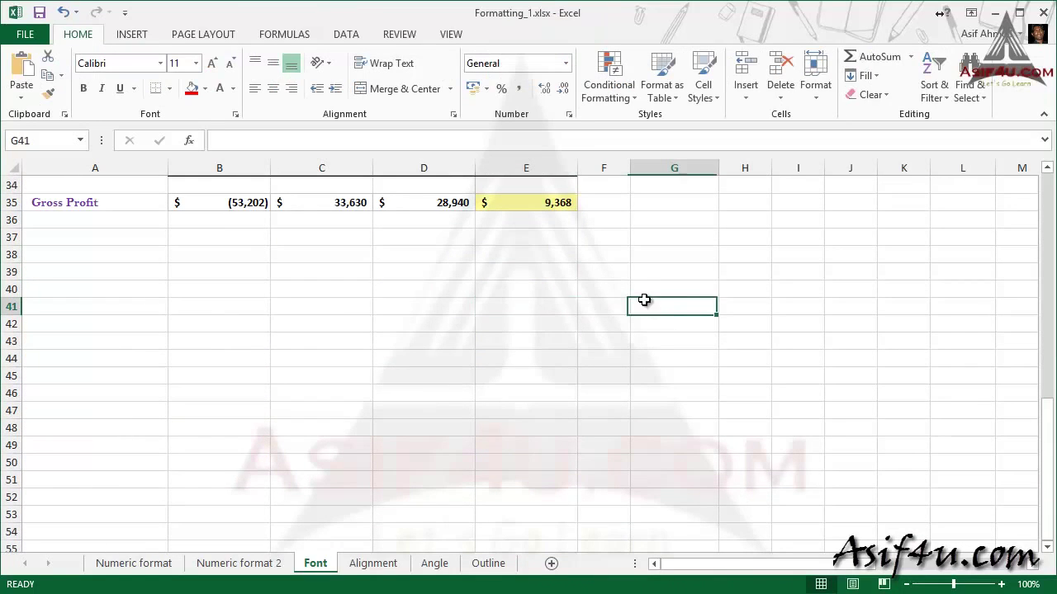
{"action": "left_click", "coordinate": [21, 92]}
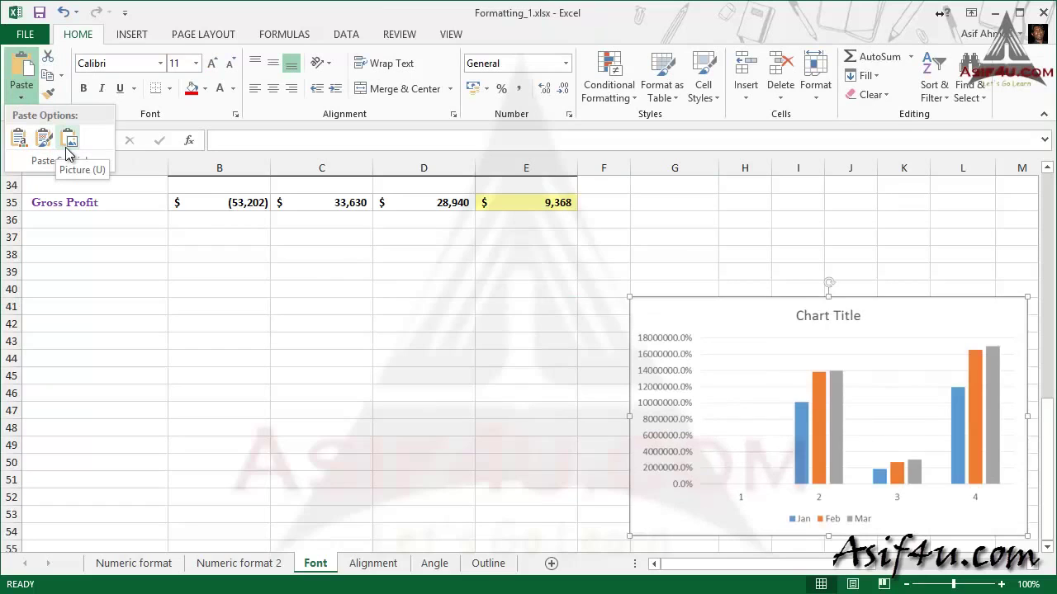
{"action": "left_click", "coordinate": [67, 152]}
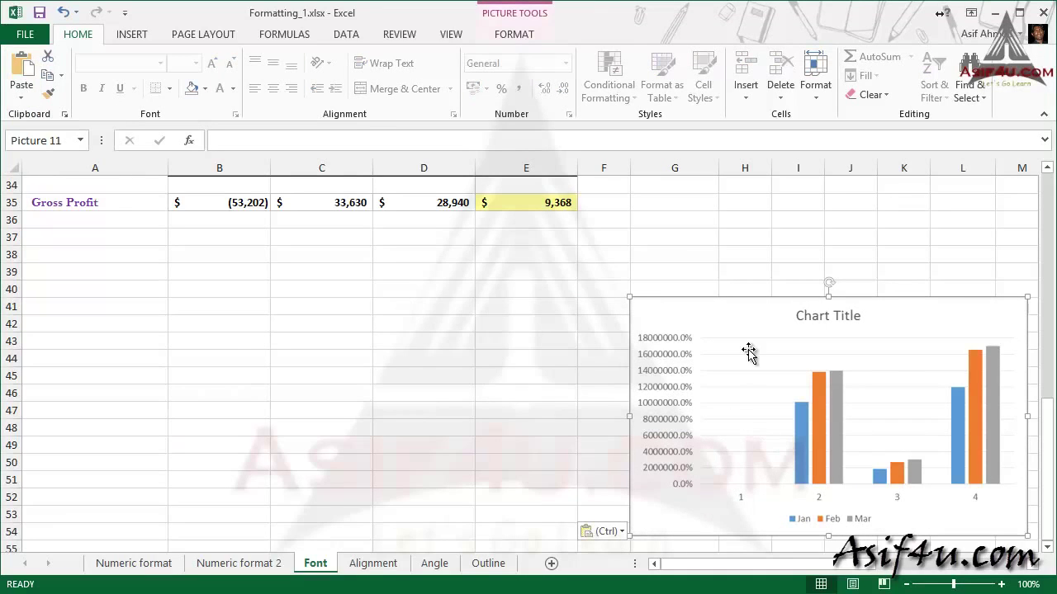
{"action": "scroll", "coordinate": [724, 267], "scroll_direction": "up", "scroll_amount": 5}
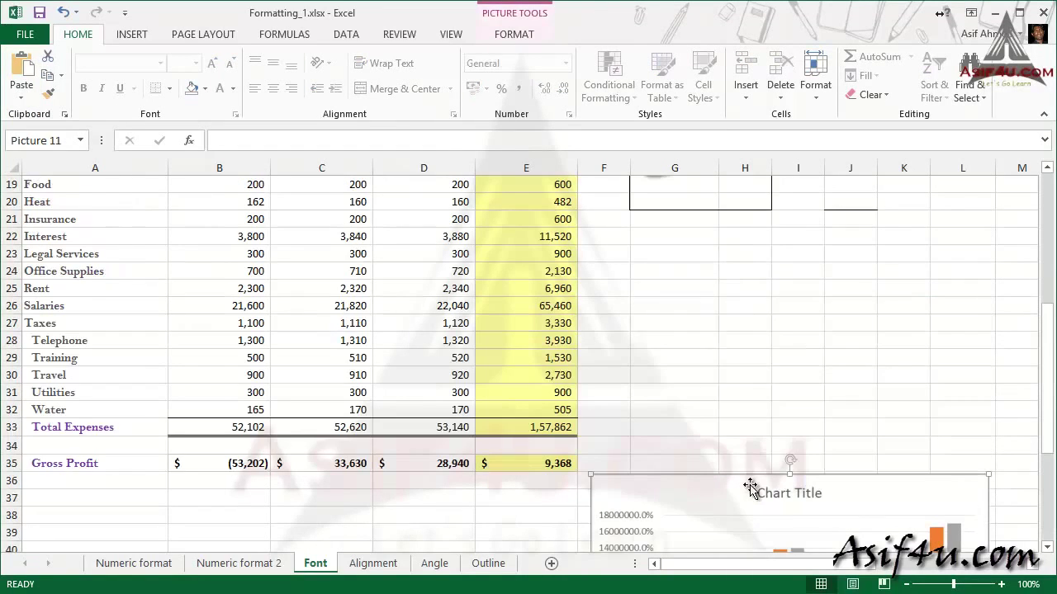
{"action": "left_click_drag", "start_coordinate": [757, 328], "coordinate": [739, 284]}
Review the original chart and the pasted chart picture, then deselect.
{"action": "scroll", "coordinate": [740, 275], "scroll_direction": "up", "scroll_amount": 3}
{"action": "scroll", "coordinate": [741, 275], "scroll_direction": "up", "scroll_amount": 1}
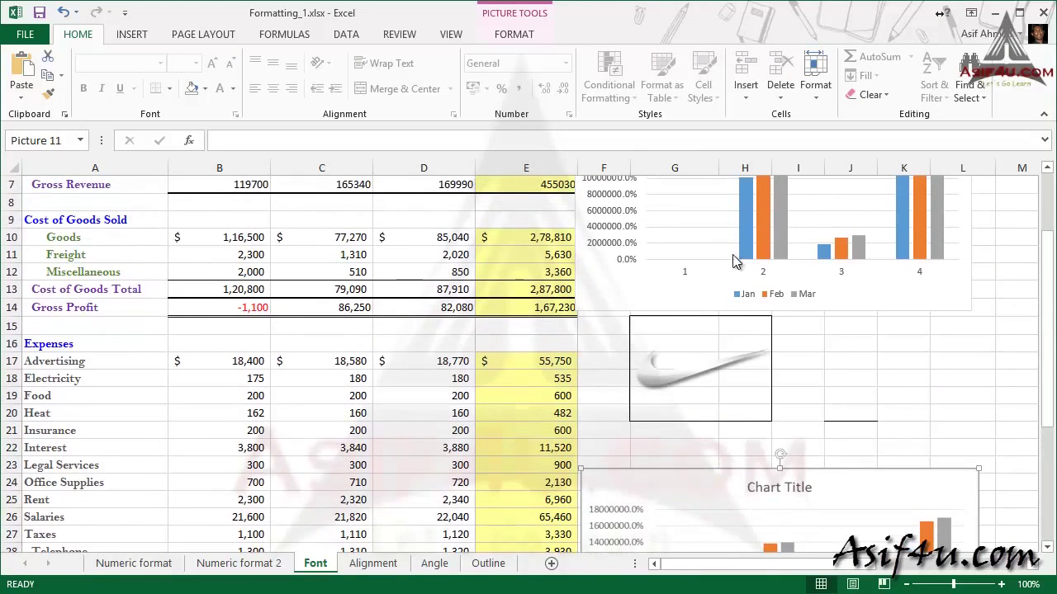
{"action": "left_click", "coordinate": [690, 285]}
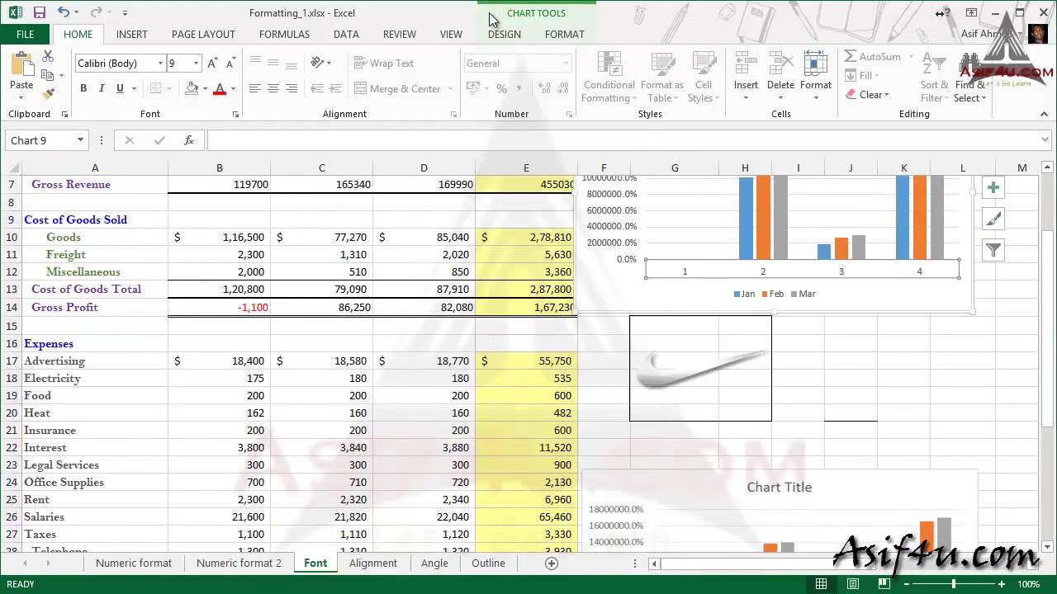
{"action": "left_click", "coordinate": [532, 33]}
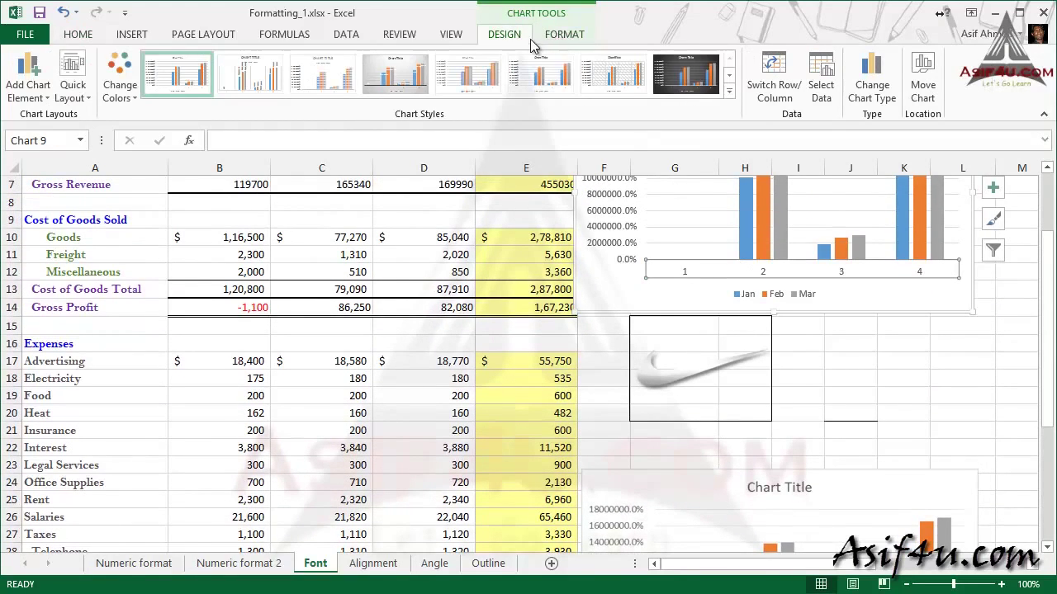
{"action": "scroll", "coordinate": [518, 37], "scroll_direction": "down", "scroll_amount": 1}
{"action": "scroll", "coordinate": [516, 38], "scroll_direction": "up", "scroll_amount": 1}
{"action": "scroll", "coordinate": [692, 406], "scroll_direction": "down", "scroll_amount": 2}
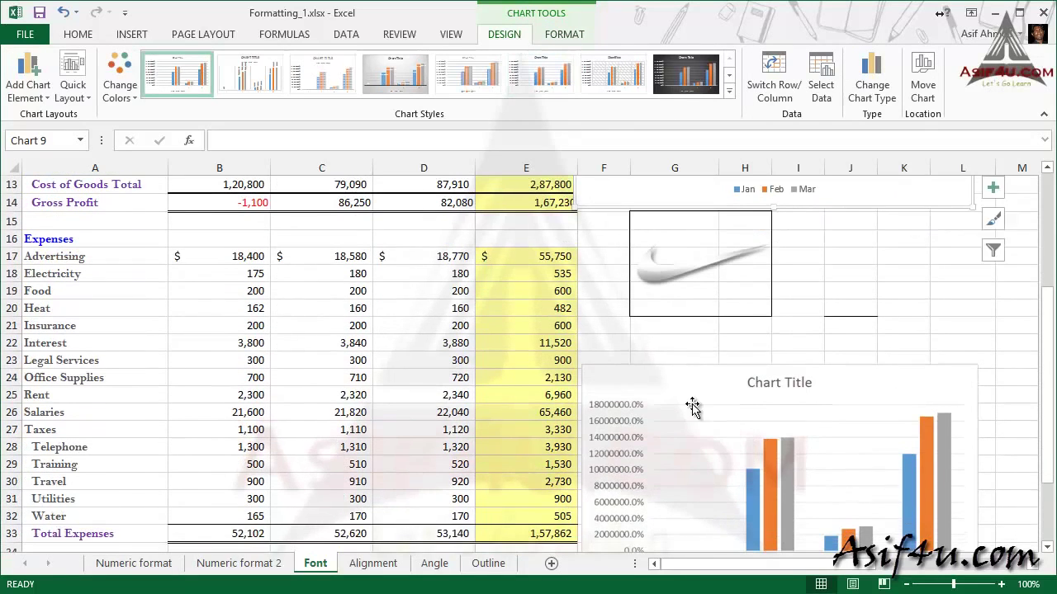
{"action": "left_click", "coordinate": [691, 406]}
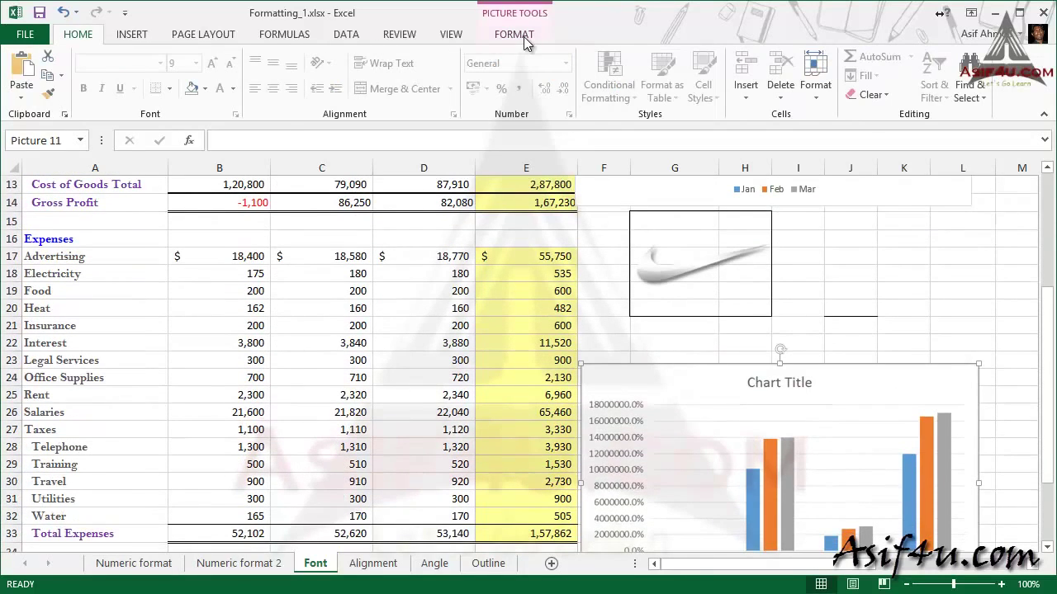
{"action": "left_click", "coordinate": [526, 41]}
{"action": "scroll", "coordinate": [908, 506], "scroll_direction": "down", "scroll_amount": 1}
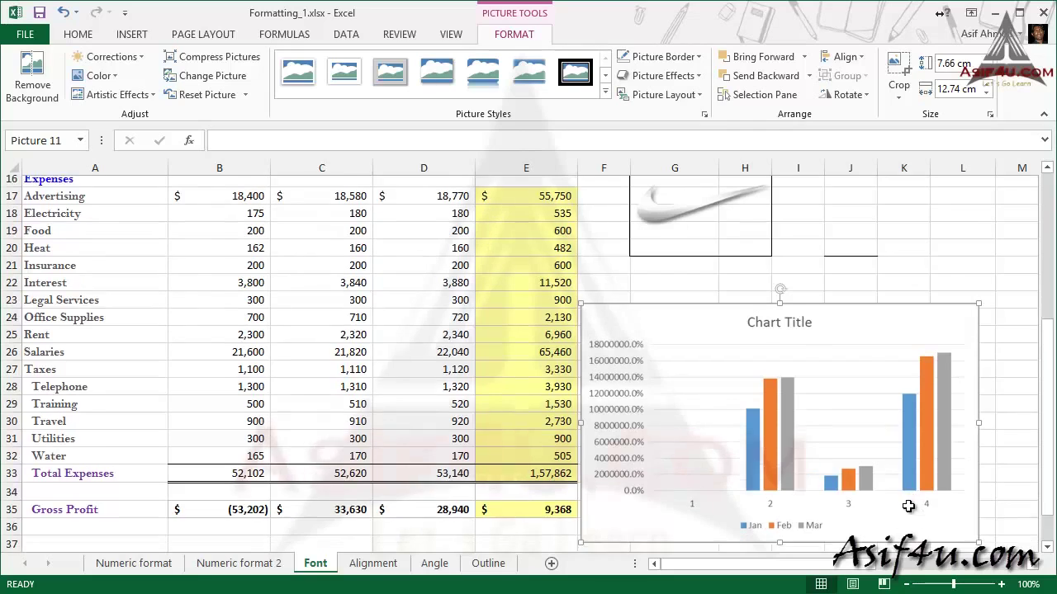
{"action": "scroll", "coordinate": [908, 506], "scroll_direction": "down", "scroll_amount": 2}
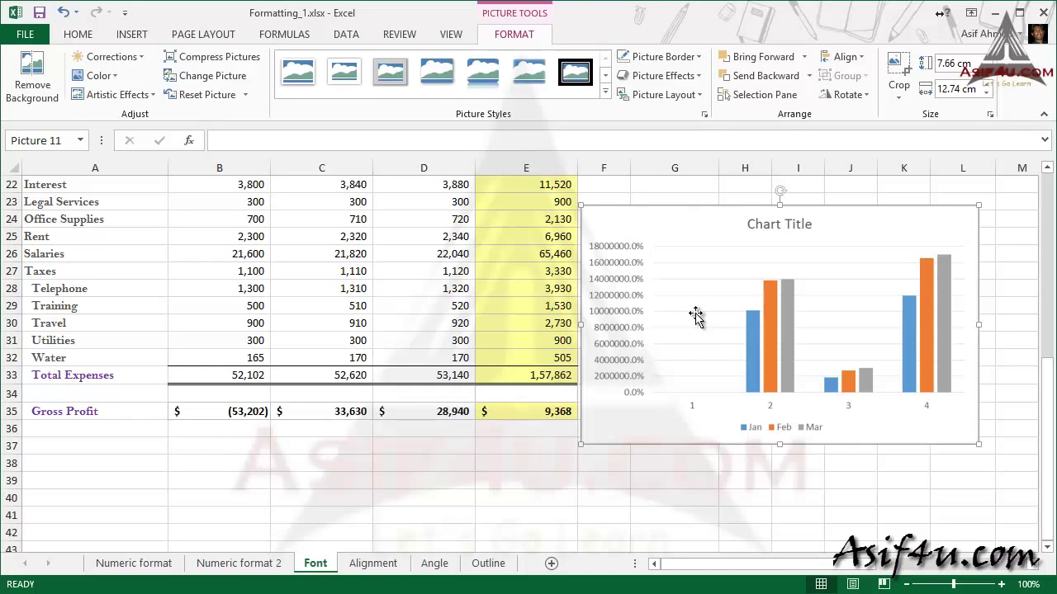
{"action": "key", "text": "Escape"}
{"action": "scroll", "coordinate": [754, 358], "scroll_direction": "up", "scroll_amount": 2}
{"action": "scroll", "coordinate": [690, 297], "scroll_direction": "up", "scroll_amount": 5}
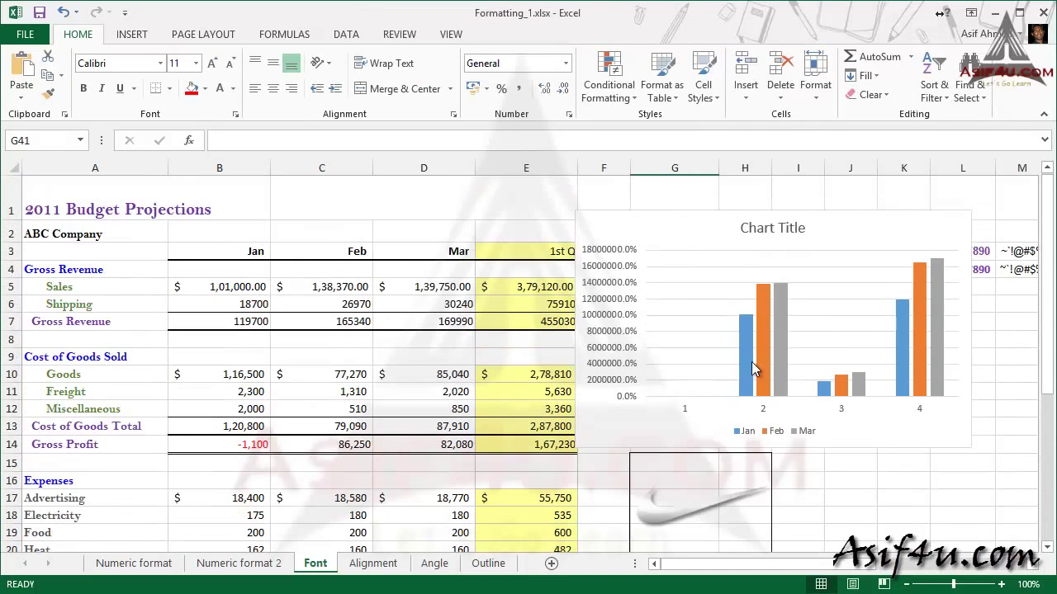
Drag the original Jan–Mar chart slightly left so it overlaps column E.
{"action": "left_click", "coordinate": [657, 236]}
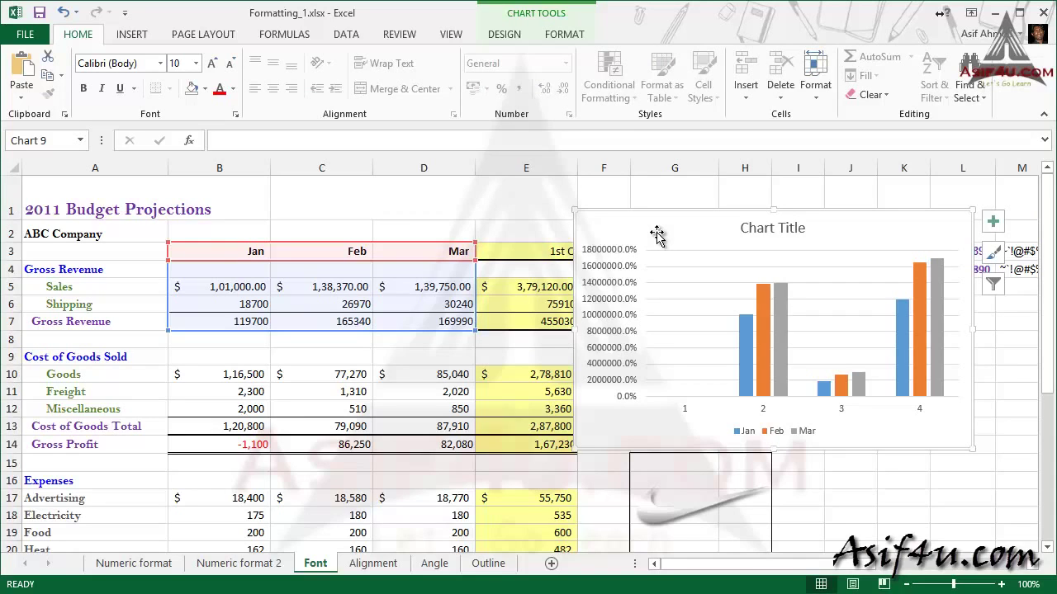
{"action": "left_click", "coordinate": [514, 35]}
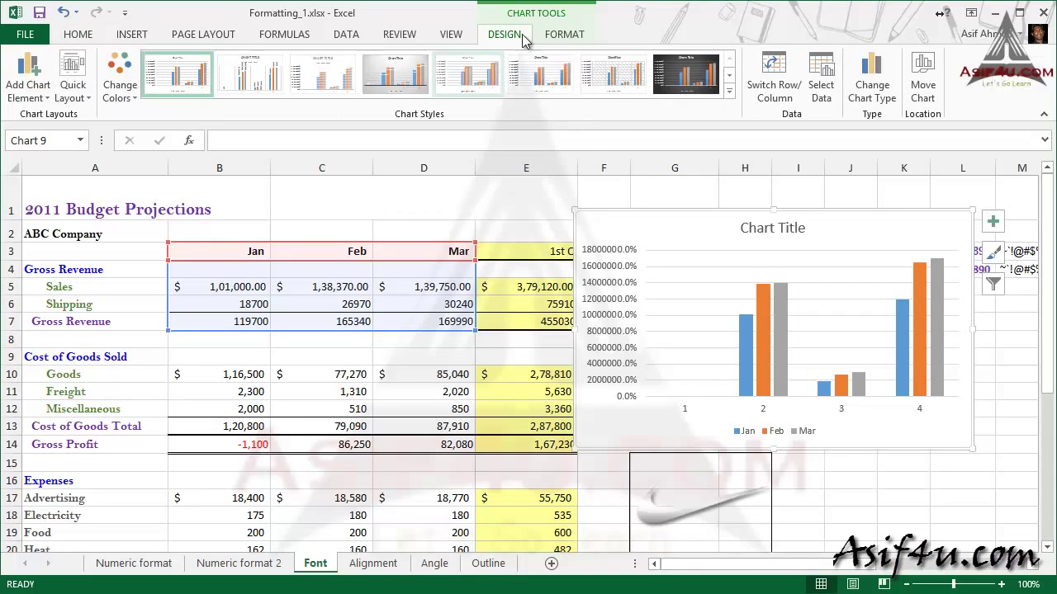
{"action": "left_click", "coordinate": [566, 34]}
{"action": "left_click", "coordinate": [514, 35]}
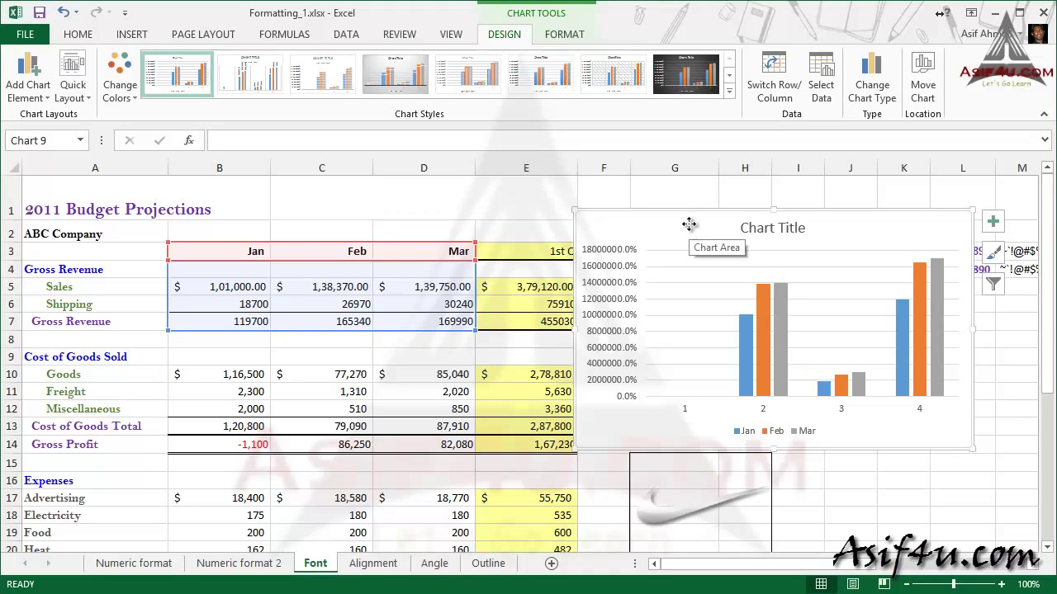
{"action": "left_click_drag", "start_coordinate": [684, 224], "coordinate": [649, 227]}
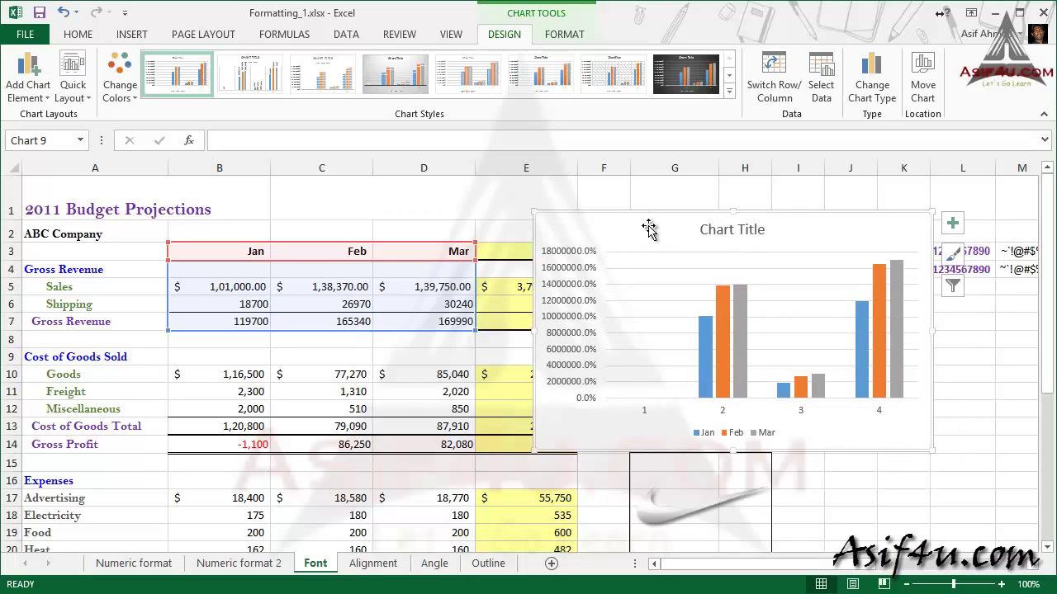
{"action": "key", "text": "Escape"}
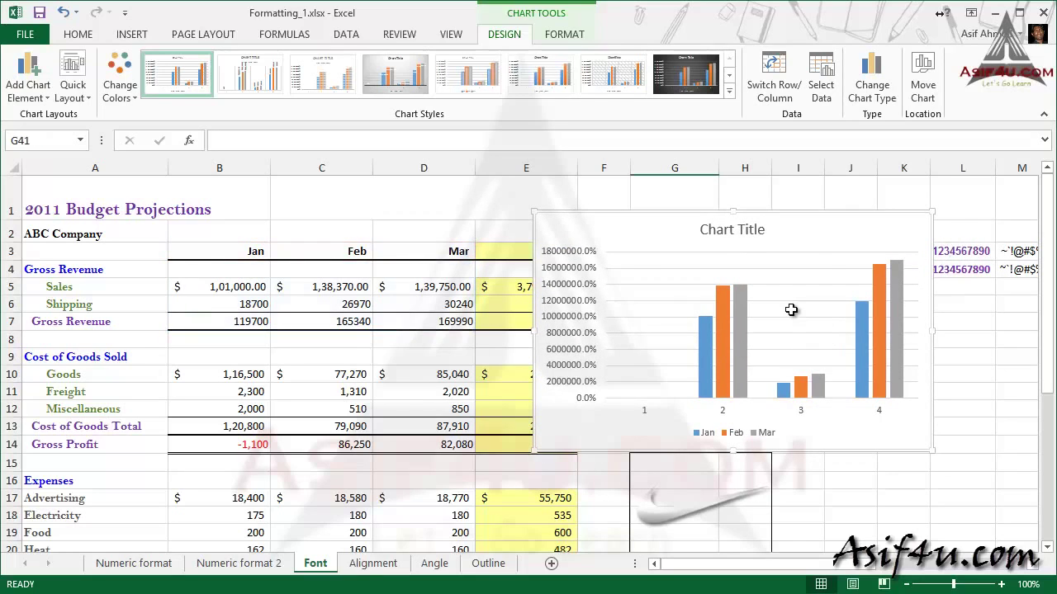